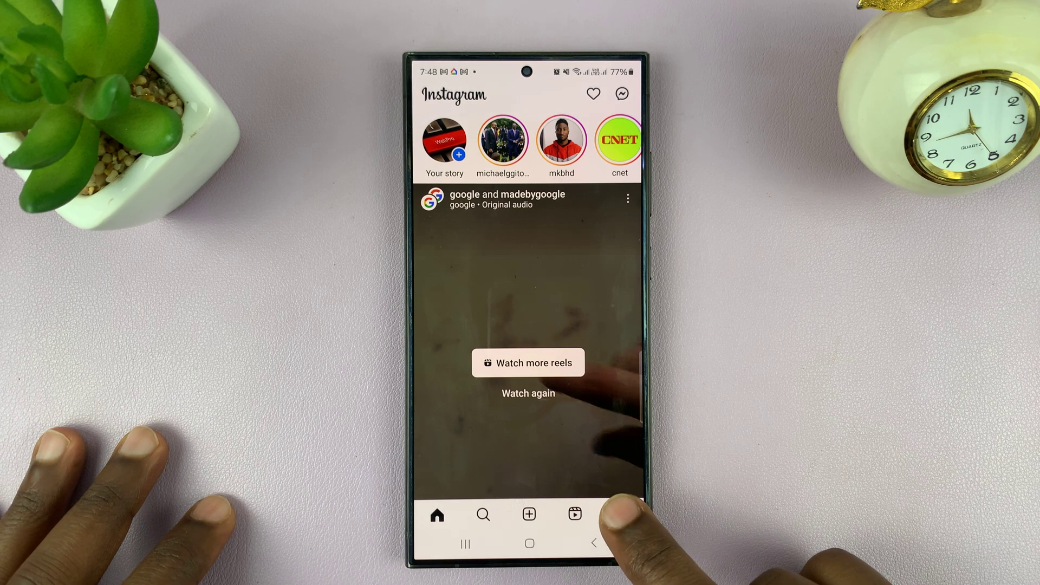
# Step: Reach the Comments settings from the profile menu via Settings and privacy
pyautogui.click(621, 514)
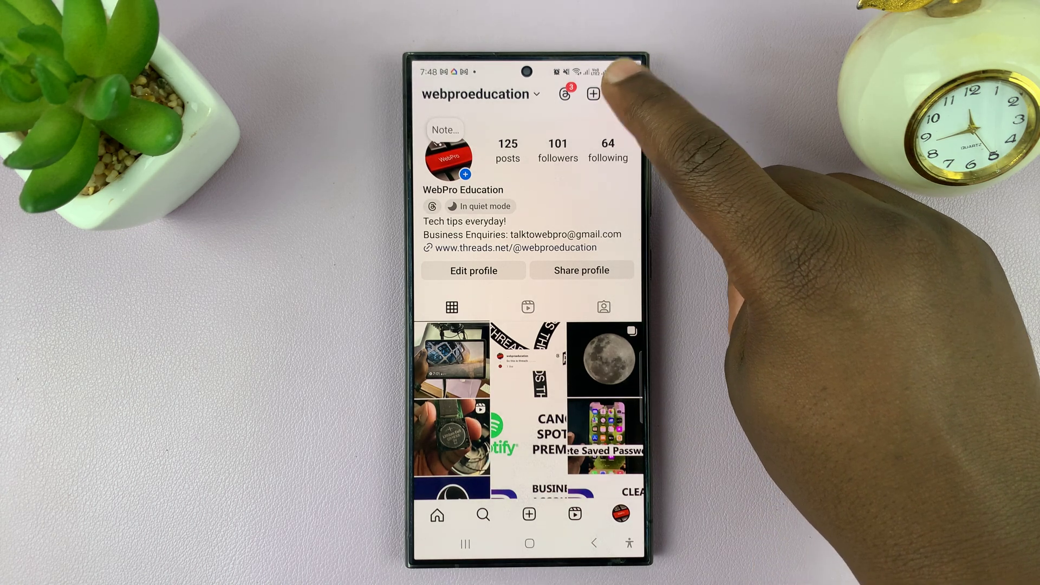
pyautogui.click(622, 94)
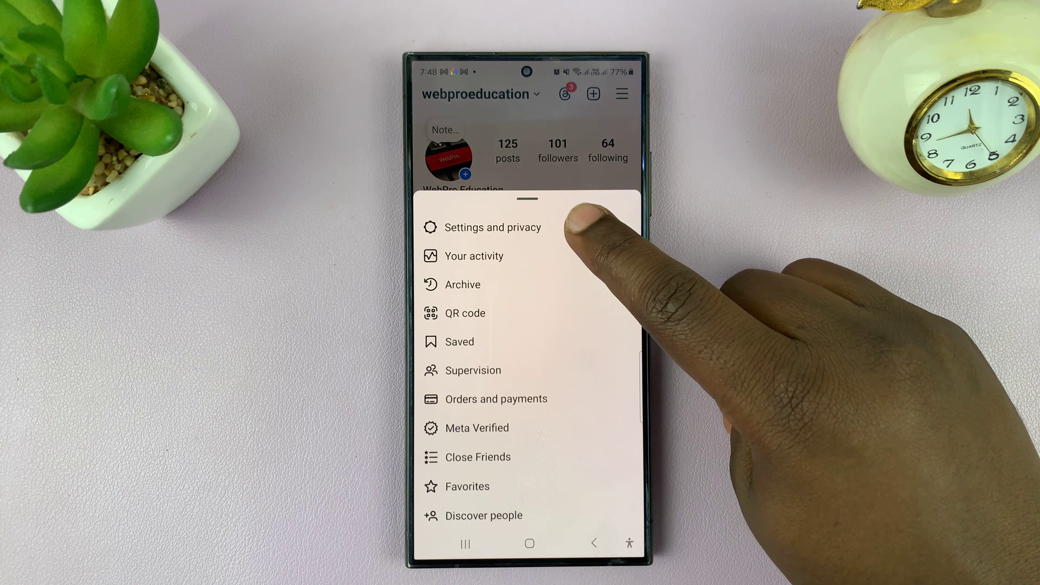
pyautogui.click(521, 227)
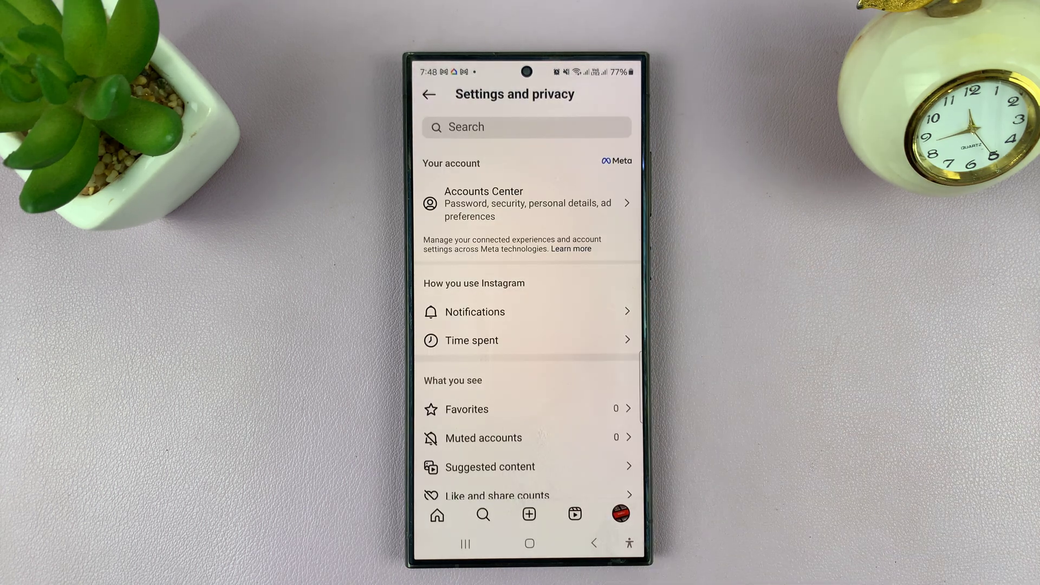
pyautogui.scroll(-5, 529, 366)
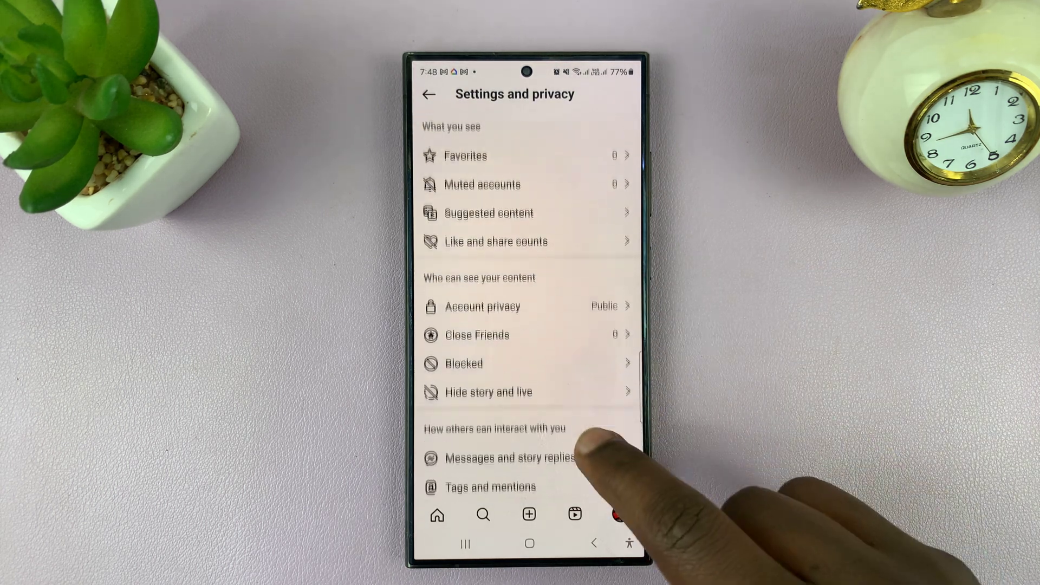
pyautogui.scroll(-3, 570, 366)
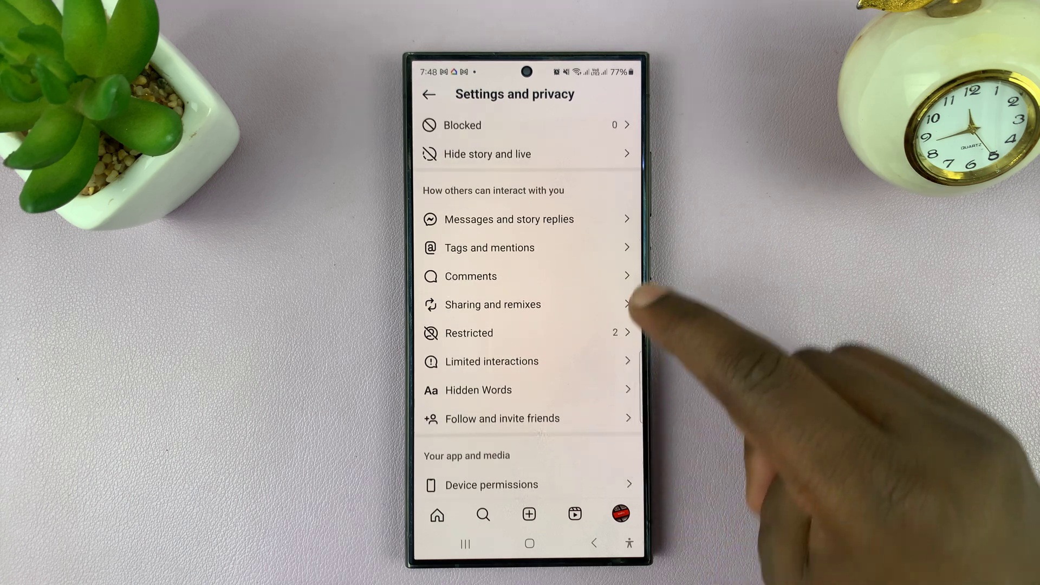
pyautogui.click(569, 276)
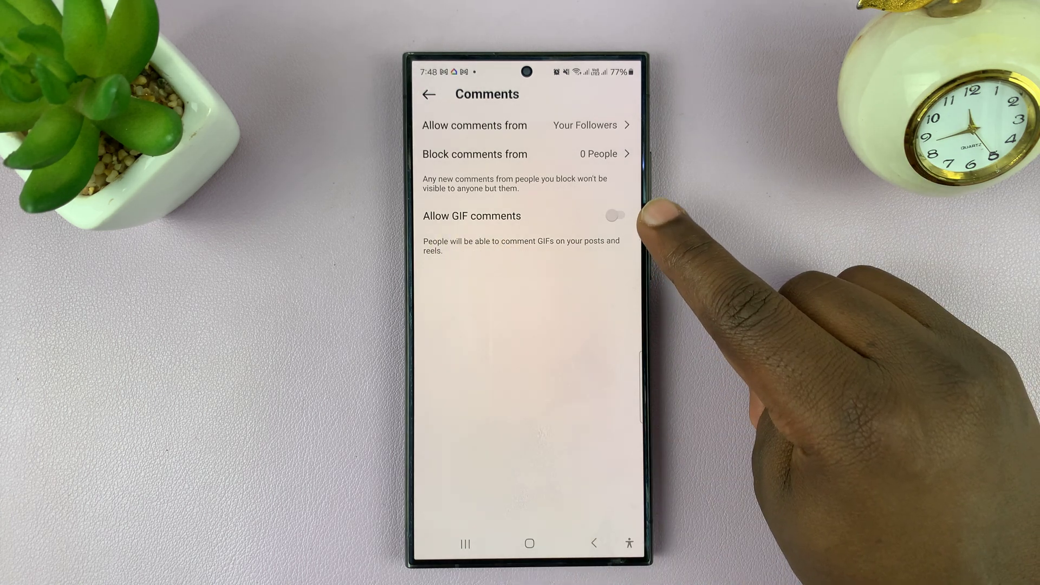
# Step: Switch Allow GIF comments on and back off, then return to the Home feed
pyautogui.click(617, 215)
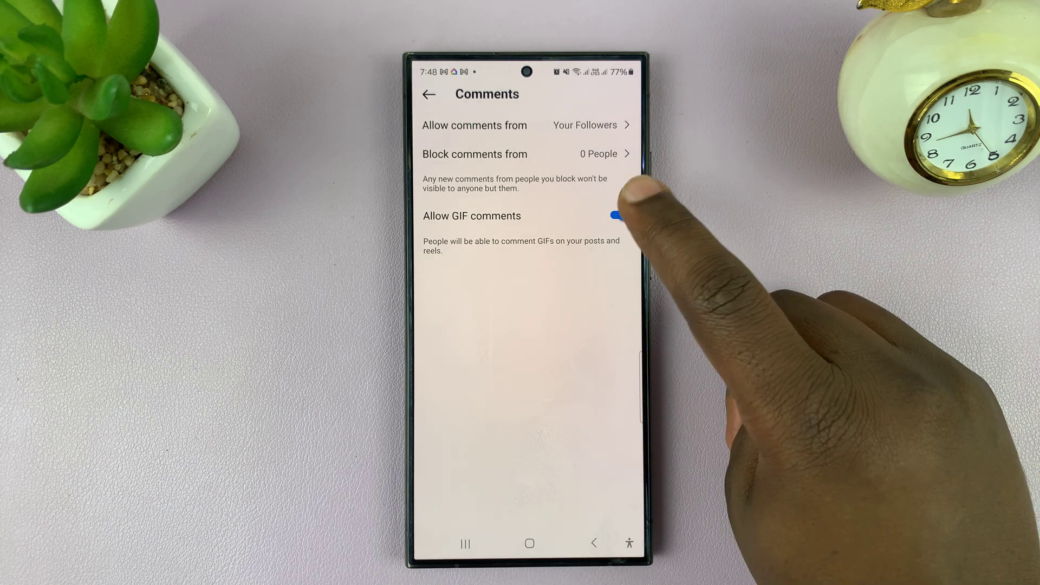
pyautogui.click(620, 215)
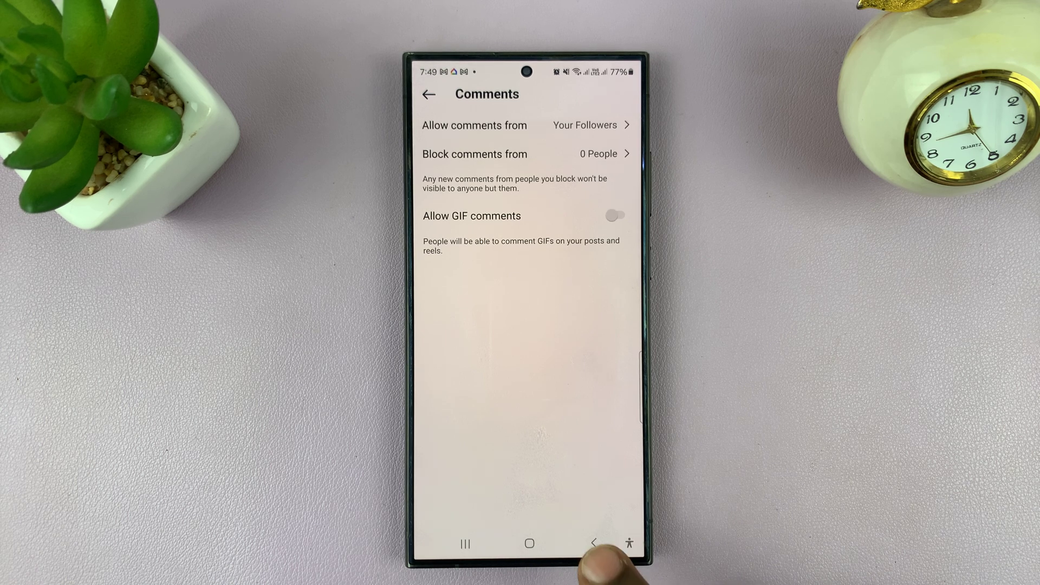
pyautogui.click(593, 543)
pyautogui.click(437, 513)
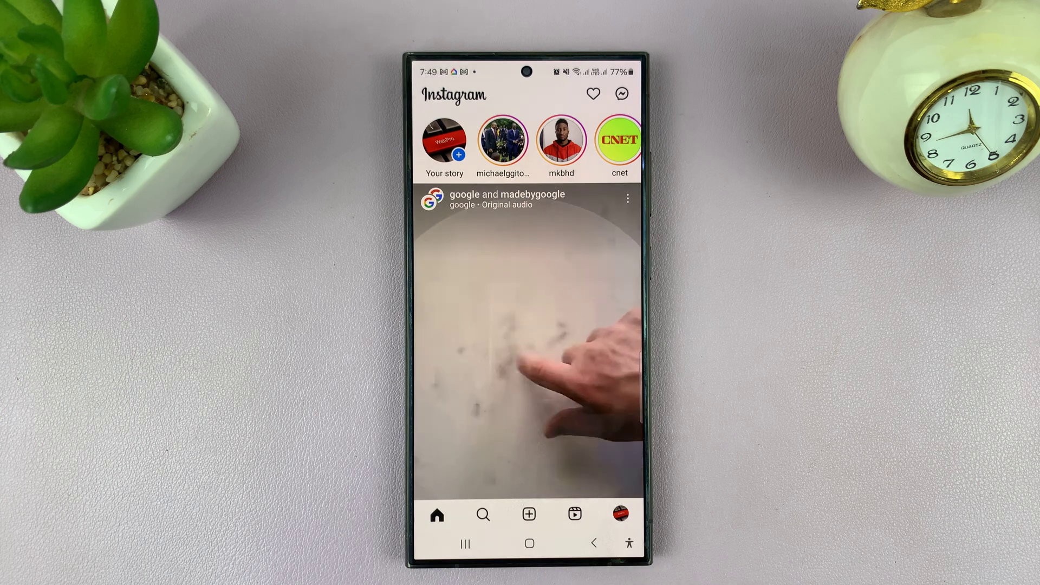